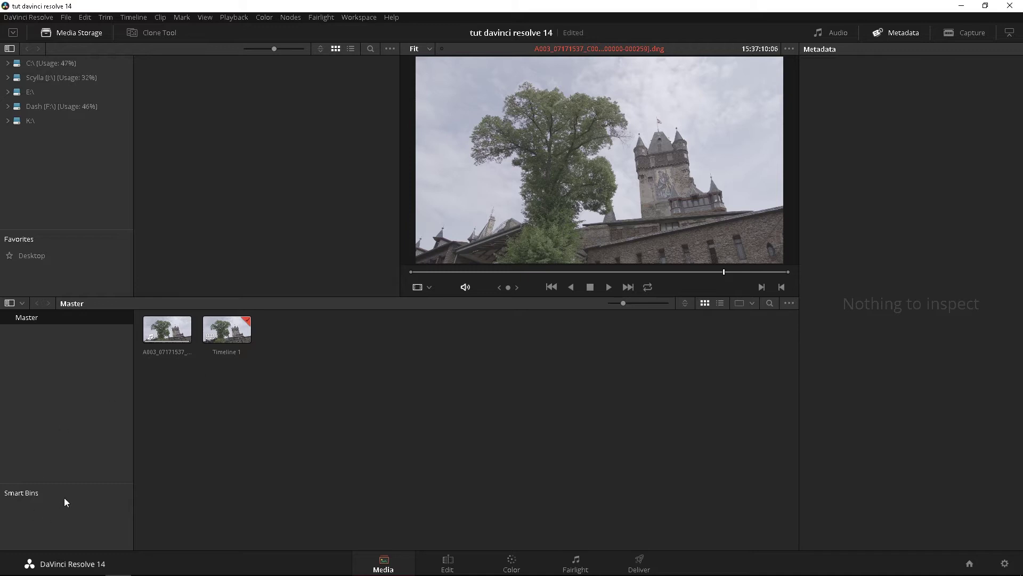
# Select castle clip A003_07171537_C008 and show All Groups in the Metadata panel
pyautogui.click(168, 328)
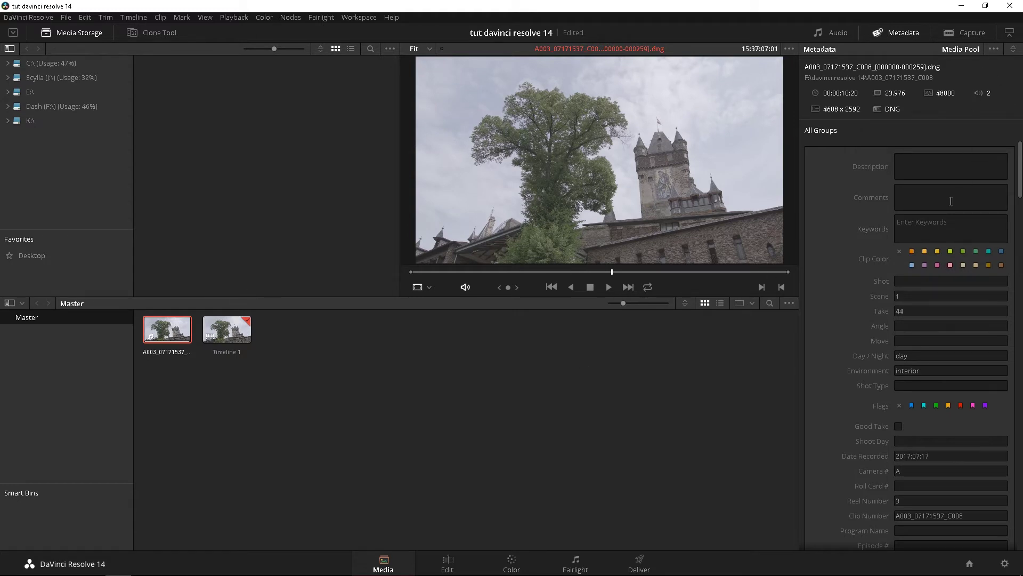
pyautogui.click(1015, 52)
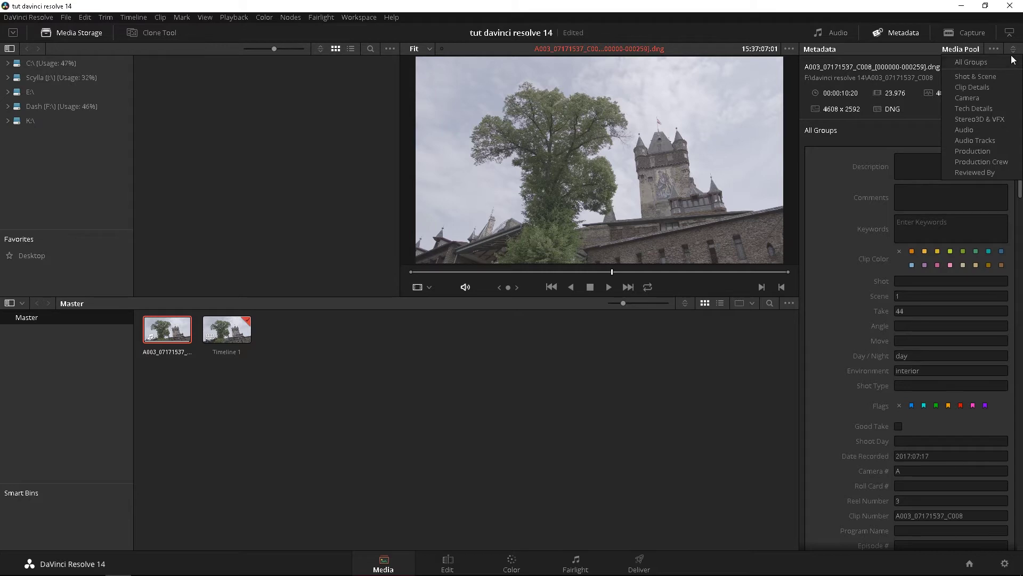
pyautogui.click(1009, 63)
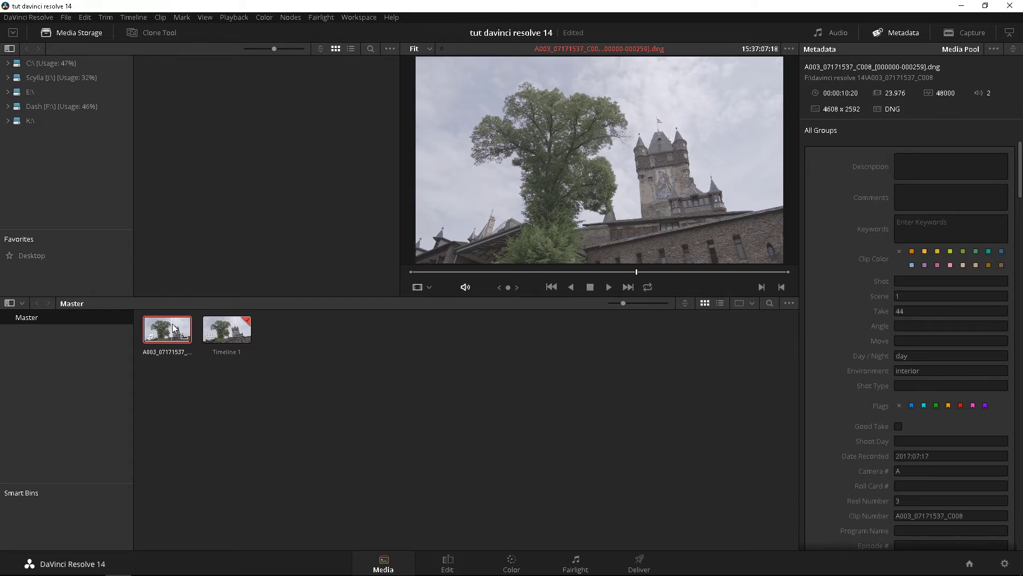
pyautogui.click(921, 228)
# Tag the castle clip with the B-Roll keyword, then deselect it
pyautogui.write('B-roll')
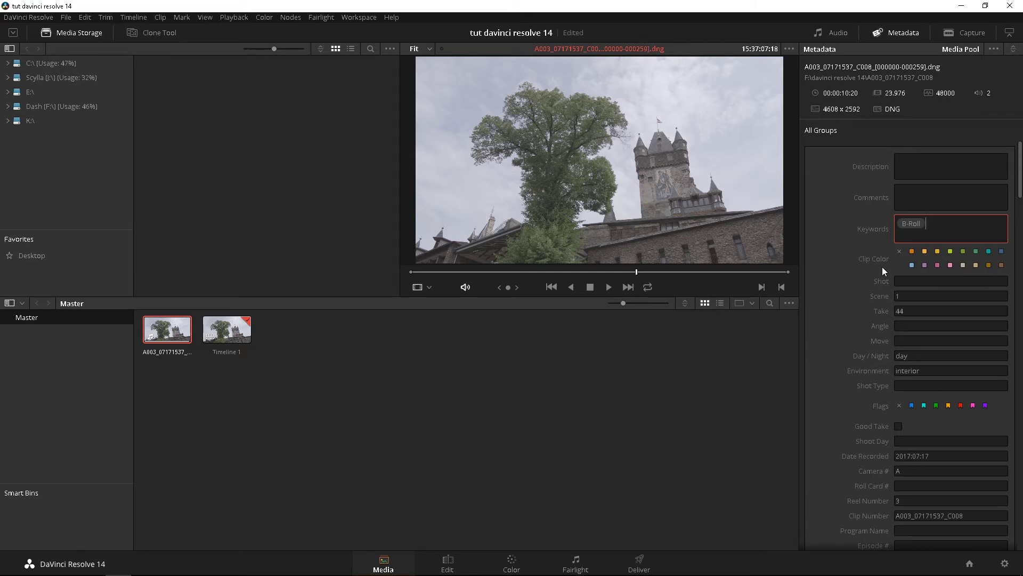
pyautogui.click(298, 408)
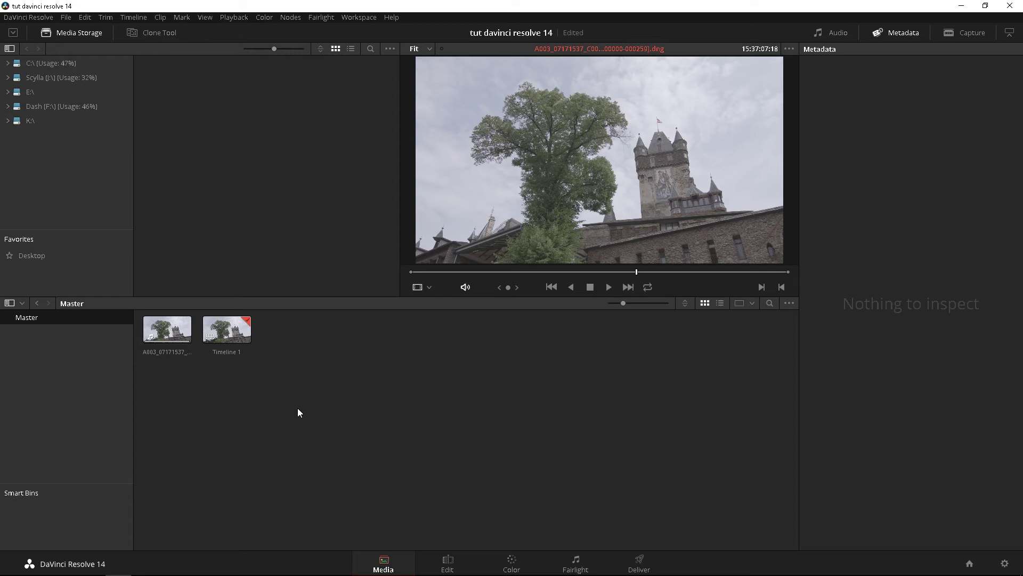
# Add a new smart bin named Broll
pyautogui.rightClick(26, 517)
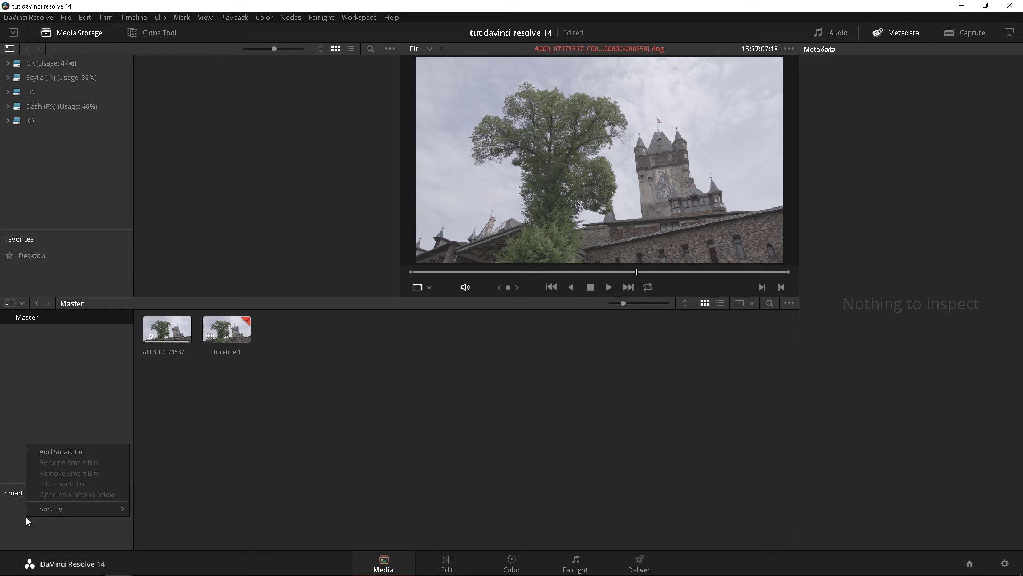
pyautogui.click(78, 452)
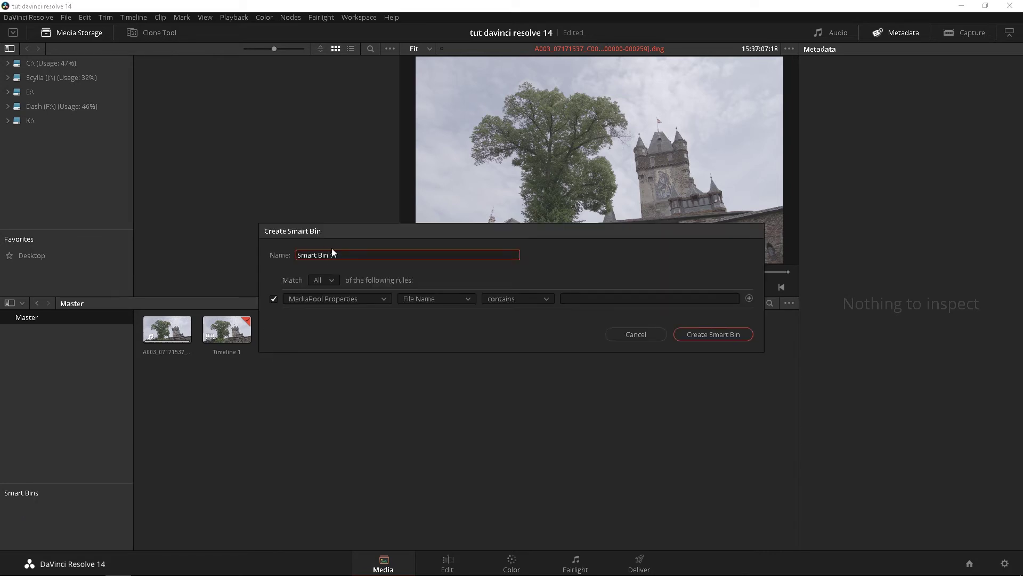
pyautogui.hotkey('ctrl', 'a')
pyautogui.write('B')
pyautogui.press('BackSpace')
pyautogui.write('Broll')
# Set the smart bin rule to Keywords contains B-roll and create the bin
pyautogui.click(446, 302)
pyautogui.moveTo(475, 321); pyautogui.dragTo(474, 347)
pyautogui.scroll(-1, 474, 346)
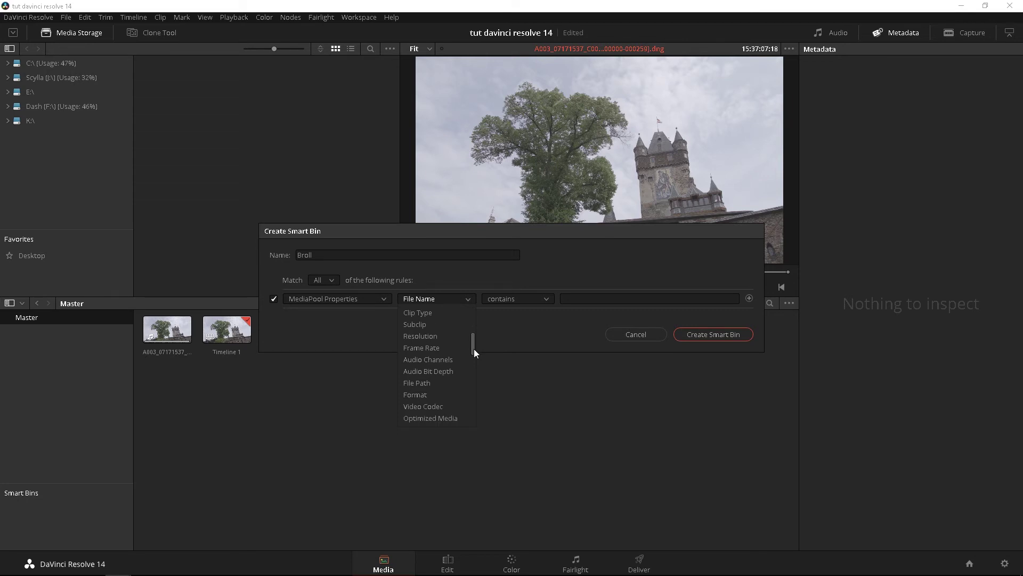
pyautogui.moveTo(474, 348); pyautogui.dragTo(474, 381)
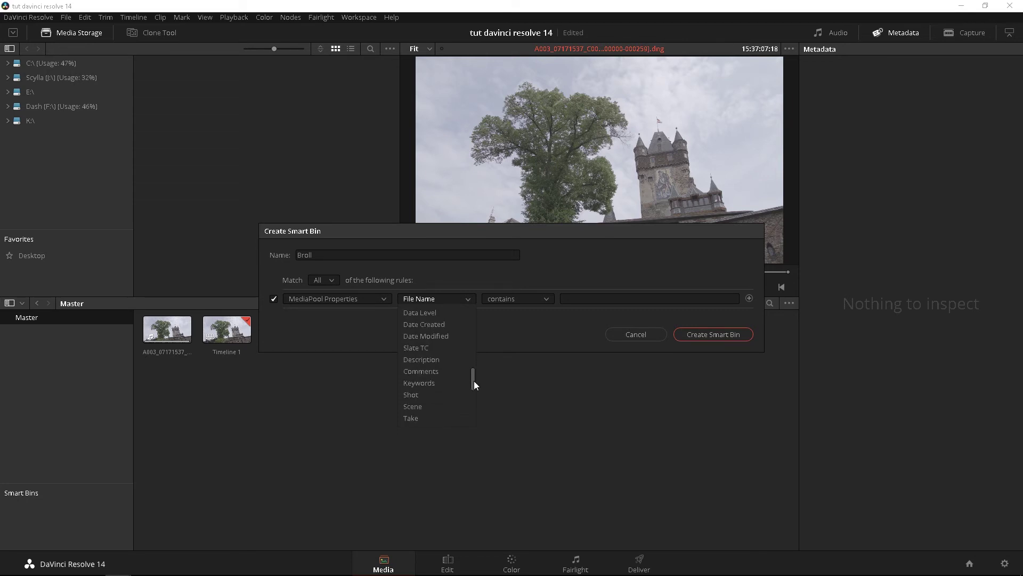
pyautogui.click(463, 382)
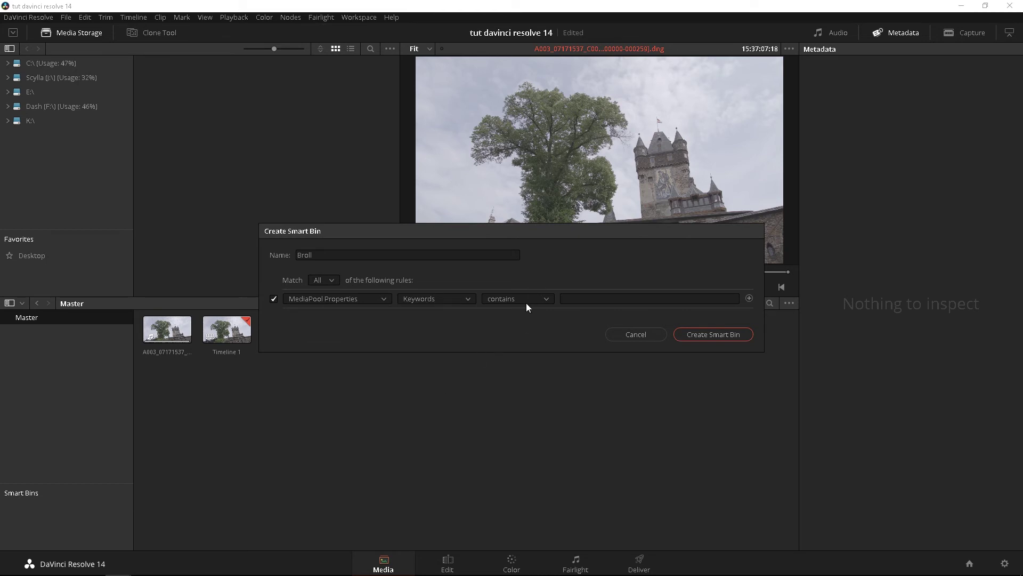
pyautogui.click(593, 299)
pyautogui.write('B-ro')
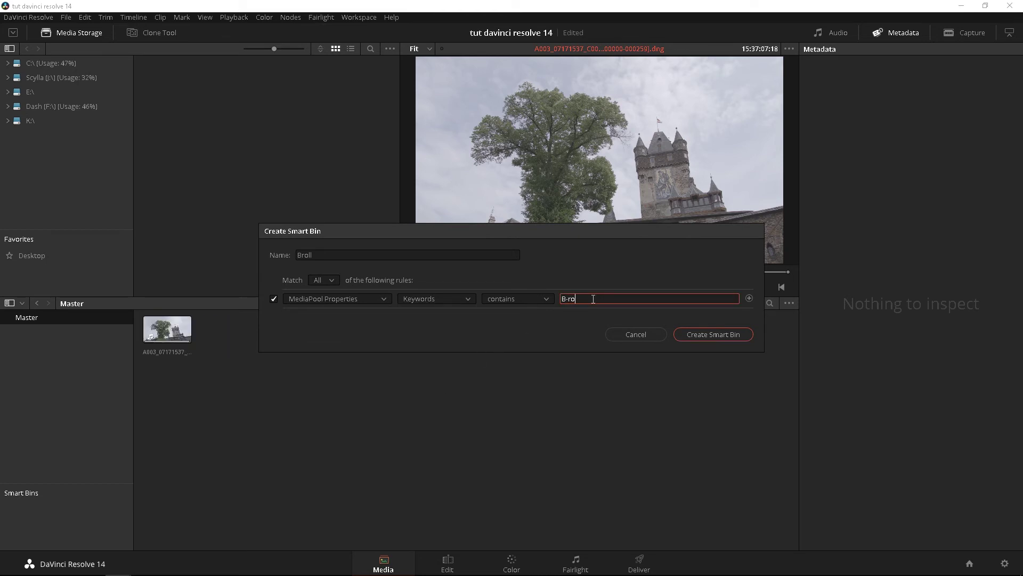
pyautogui.write('ll')
pyautogui.click(704, 334)
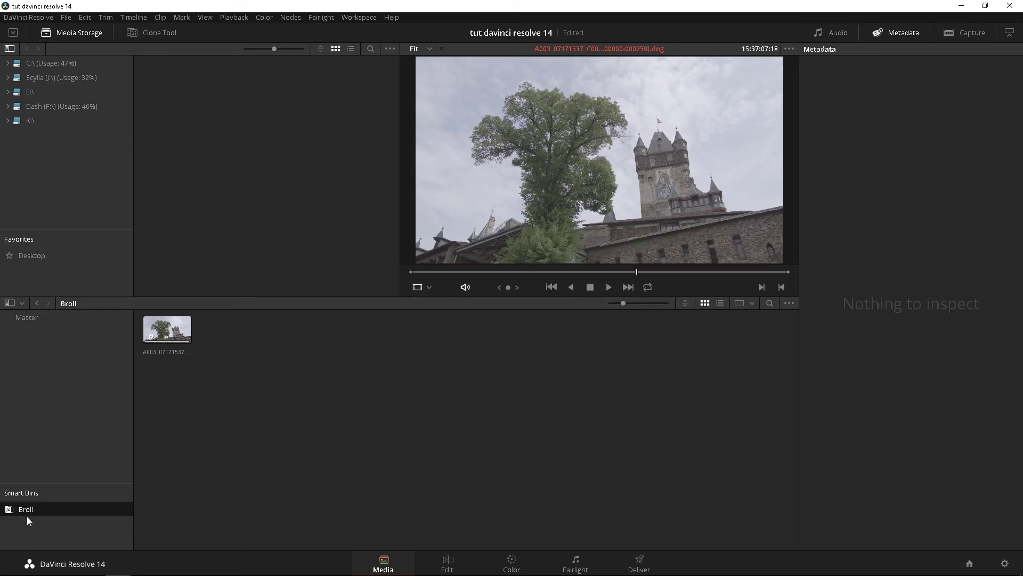
# Review the Broll smart bin's rules unchanged and check the castle clip it holds
pyautogui.doubleClick(11, 511)
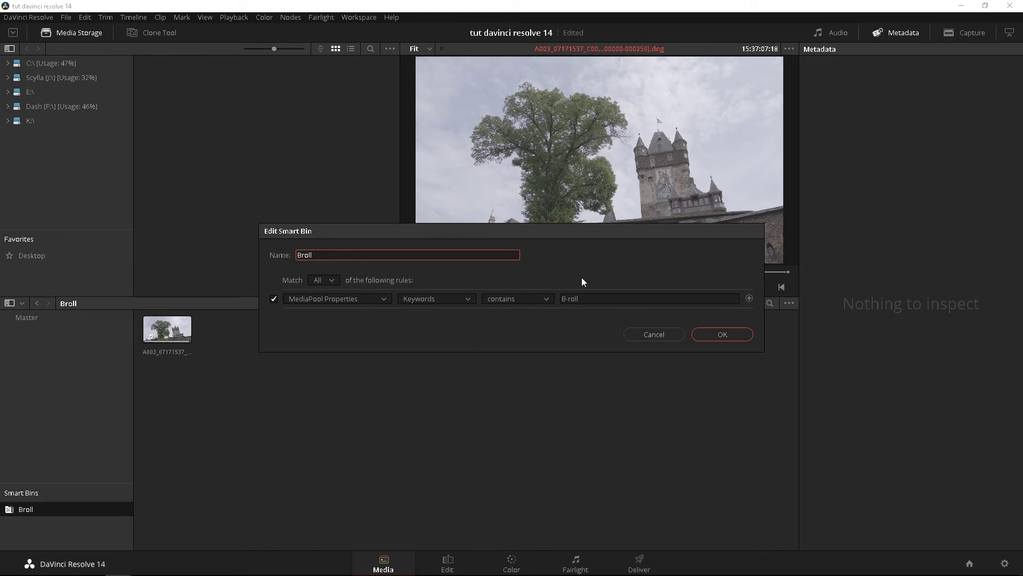
pyautogui.click(671, 338)
pyautogui.click(154, 337)
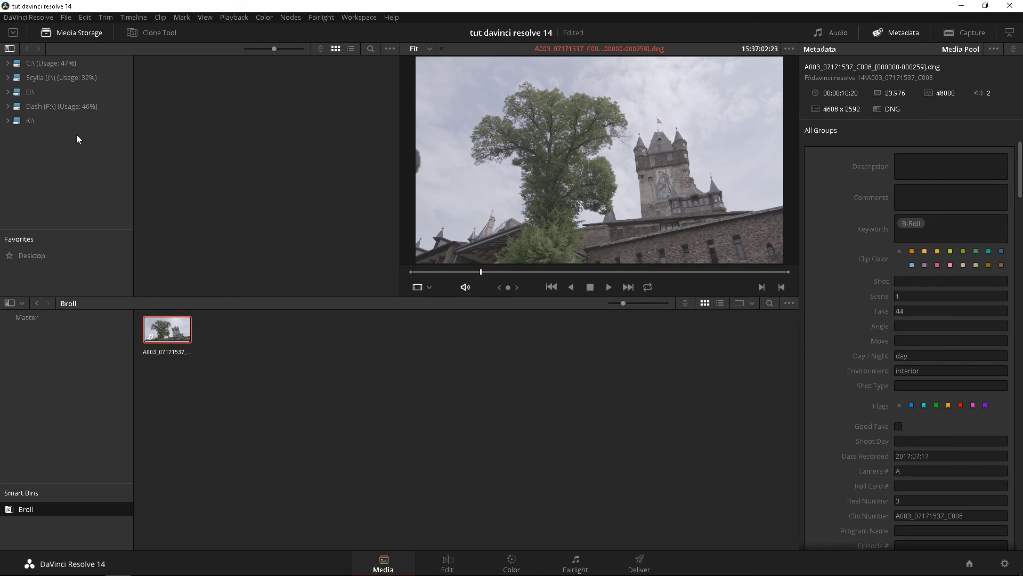
pyautogui.click(78, 106)
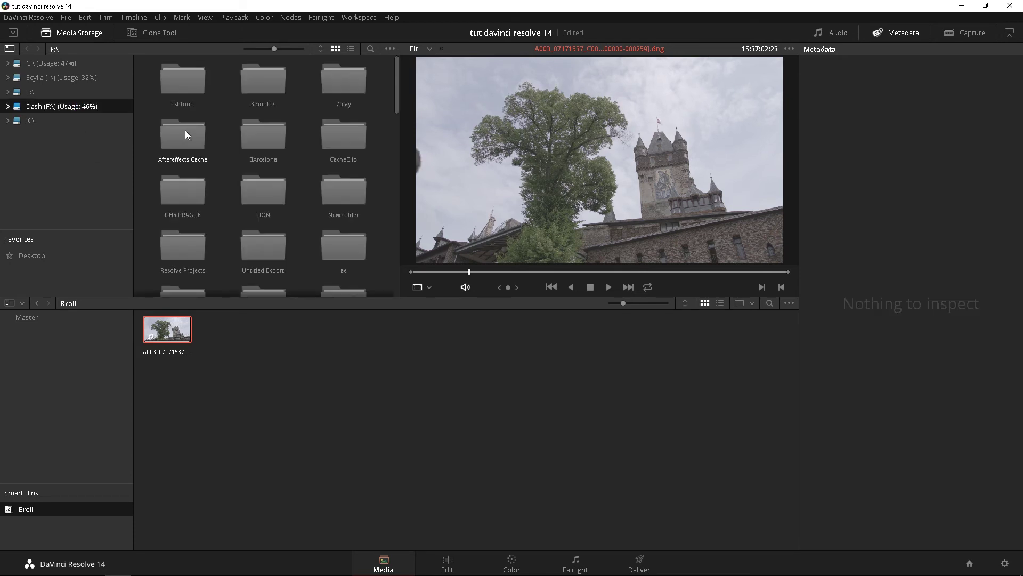
# Browse Media Storage to F:\cochem\ursa and preview clip C017
pyautogui.scroll(-1, 260, 190)
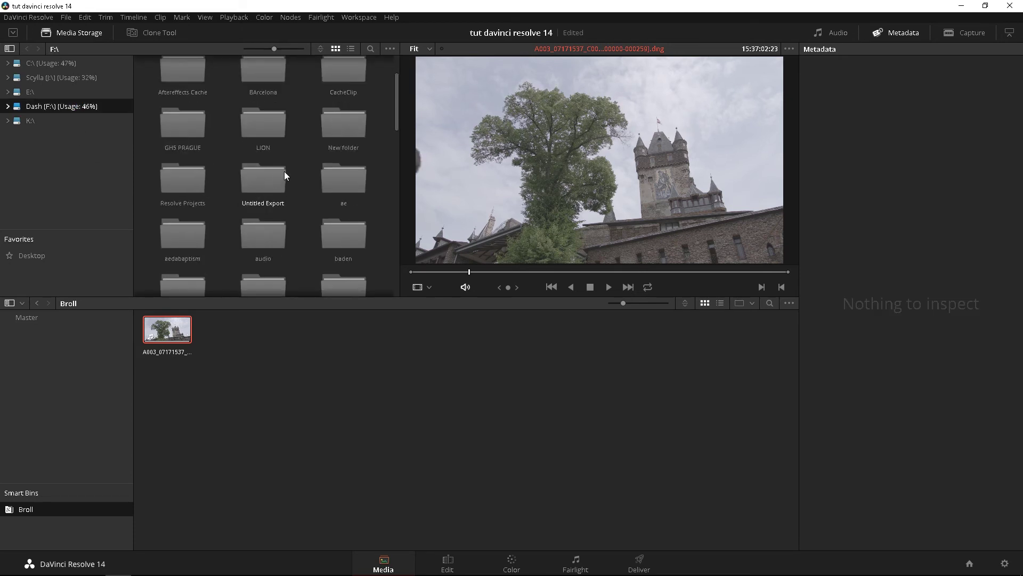
pyautogui.scroll(-4, 284, 171)
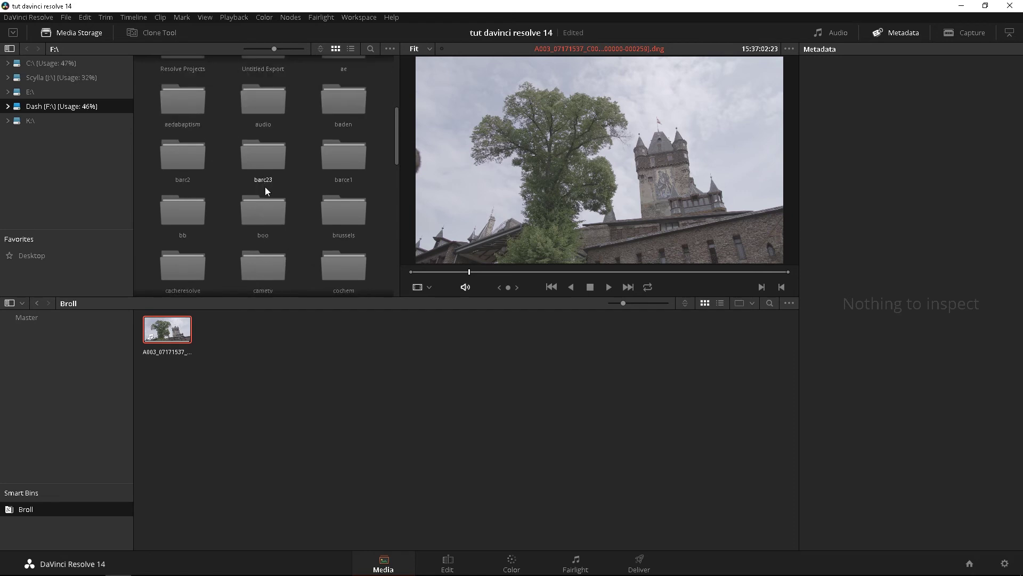
pyautogui.scroll(-2, 265, 192)
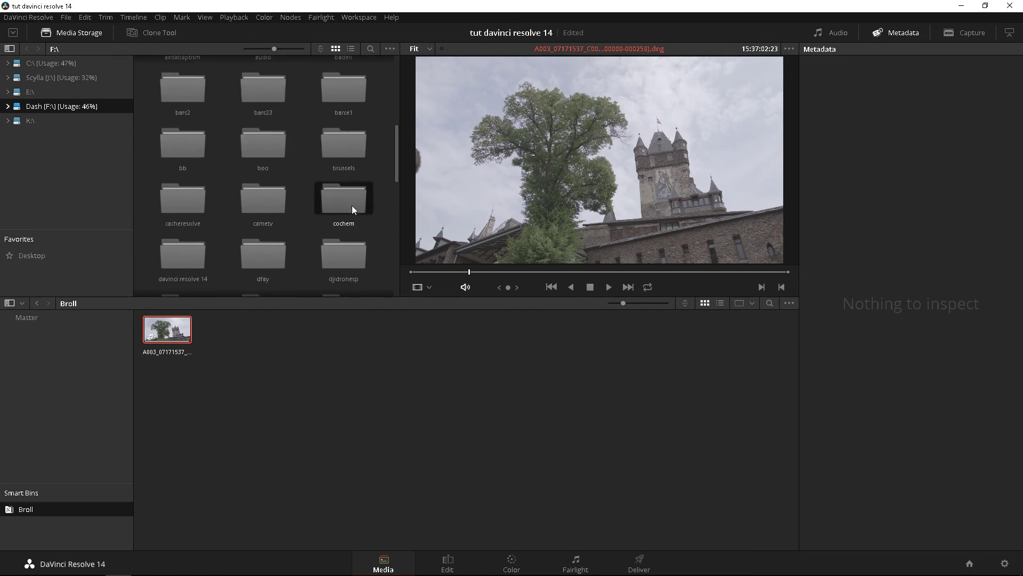
pyautogui.doubleClick(352, 205)
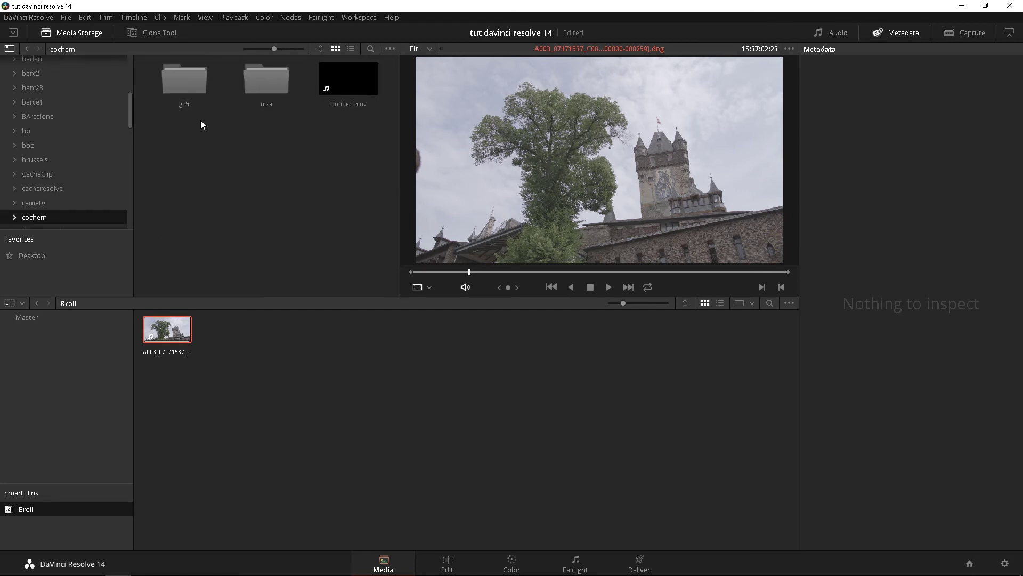
pyautogui.doubleClick(269, 118)
pyautogui.click(348, 244)
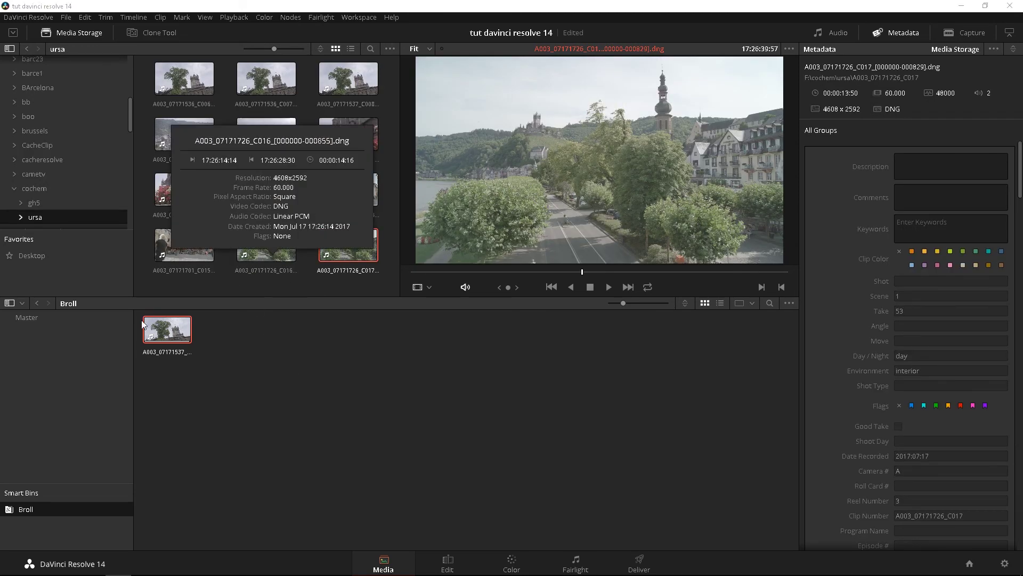
# Add clips C016, C017 and C015 to the Master bin
pyautogui.click(23, 316)
pyautogui.doubleClick(274, 238)
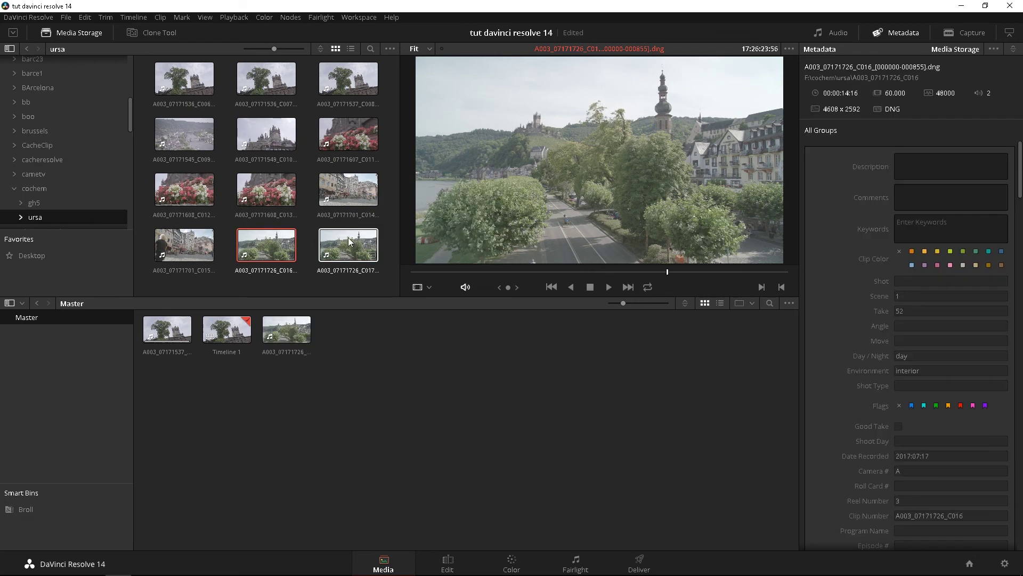
pyautogui.moveTo(348, 241); pyautogui.dragTo(349, 341)
pyautogui.click(179, 244)
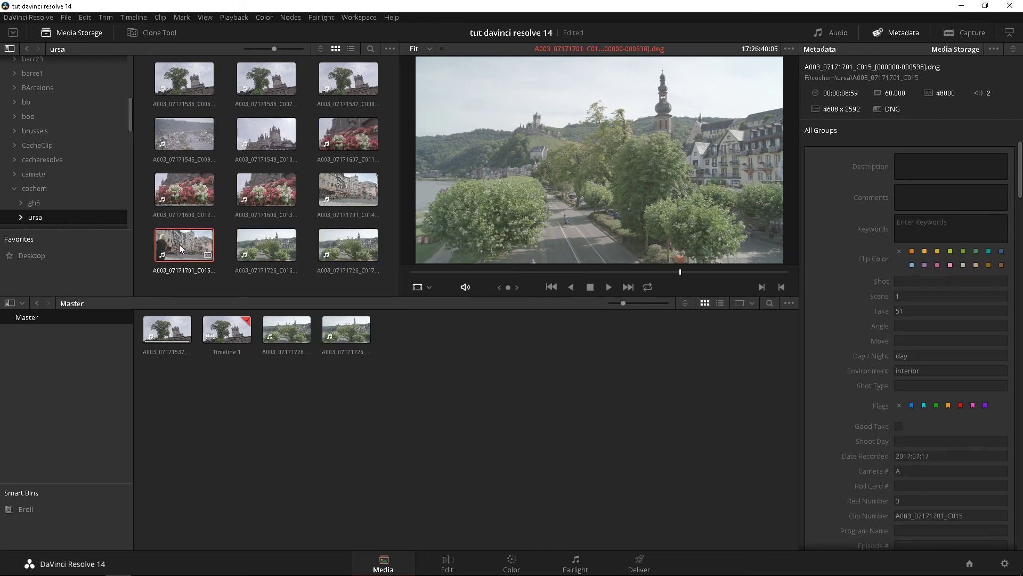
pyautogui.doubleClick(179, 244)
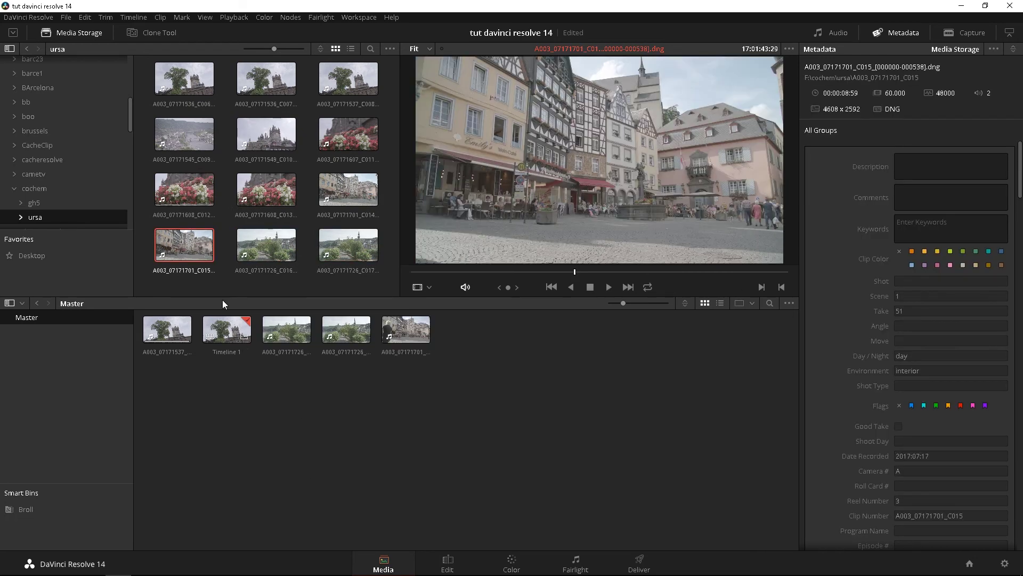
pyautogui.click(286, 343)
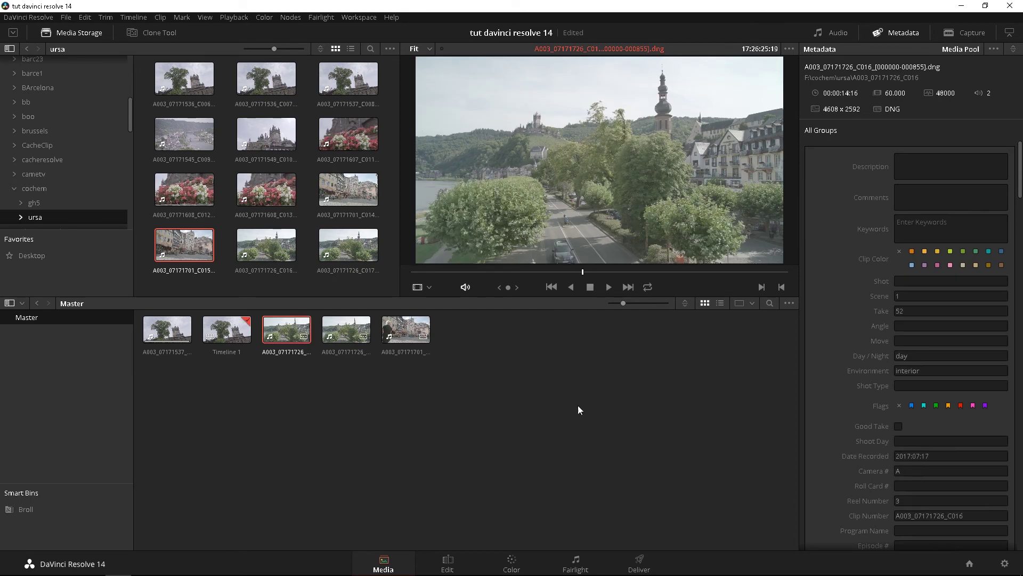
# Give clip C016 the B-Roll keyword, then apply B-Roll to two more clips together
pyautogui.click(930, 224)
pyautogui.write('b-rol')
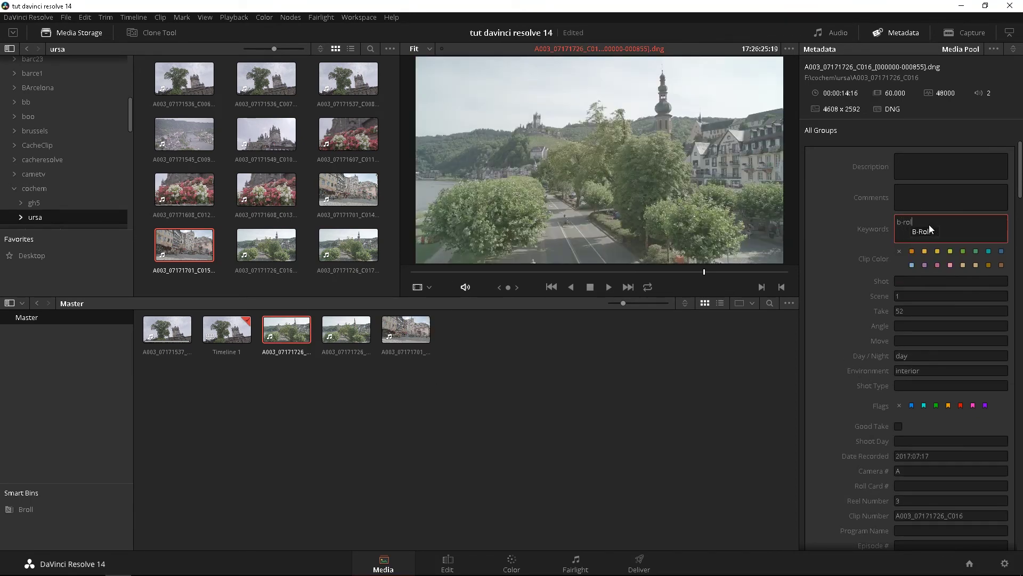
pyautogui.press('Return')
pyautogui.click(406, 331)
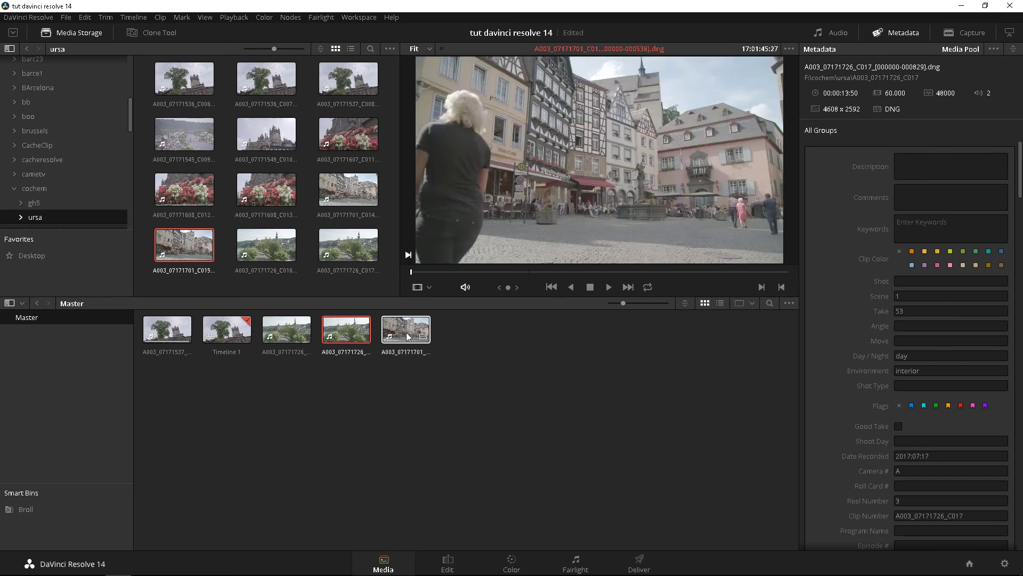
pyautogui.keyDown('shift'); pyautogui.click(341, 330); pyautogui.keyUp('shift')
pyautogui.click(925, 221)
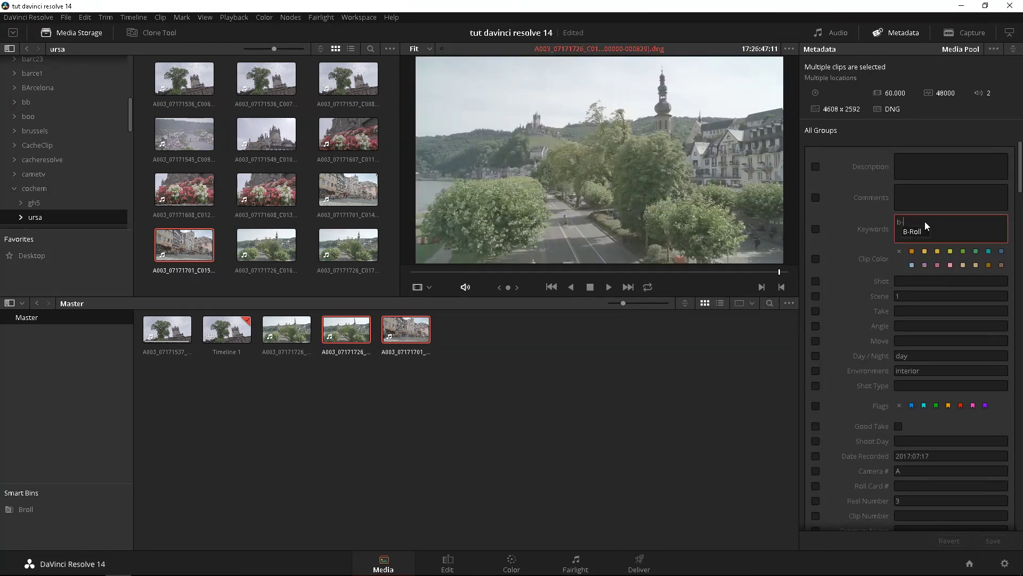
pyautogui.click(910, 231)
pyautogui.click(365, 373)
# Check the keywords on clips C015 and C017 and add a keyword entry to C017
pyautogui.click(393, 335)
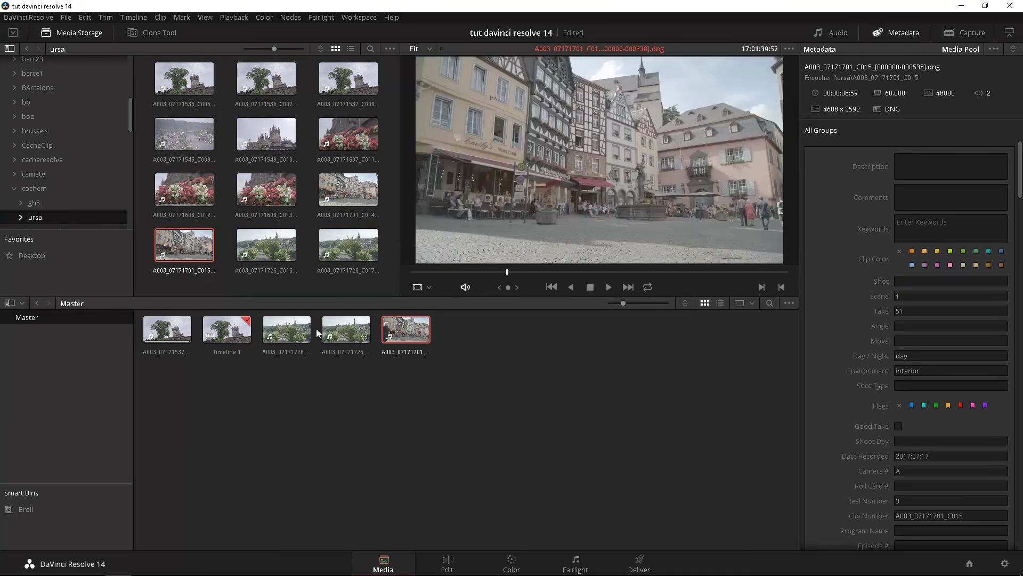
pyautogui.click(333, 332)
pyautogui.click(935, 236)
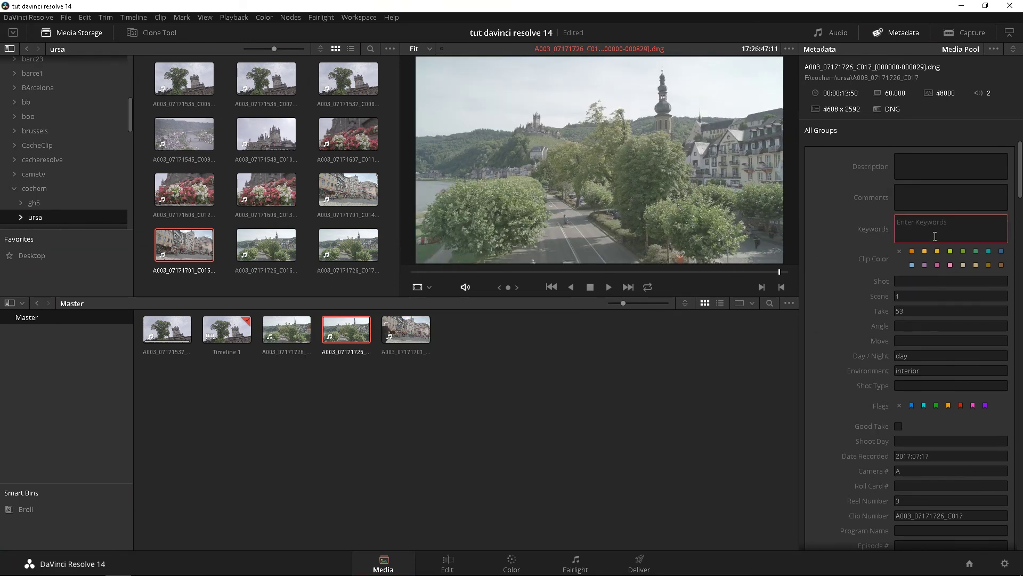
pyautogui.write('Dr')
pyautogui.press('Return')
pyautogui.click(523, 417)
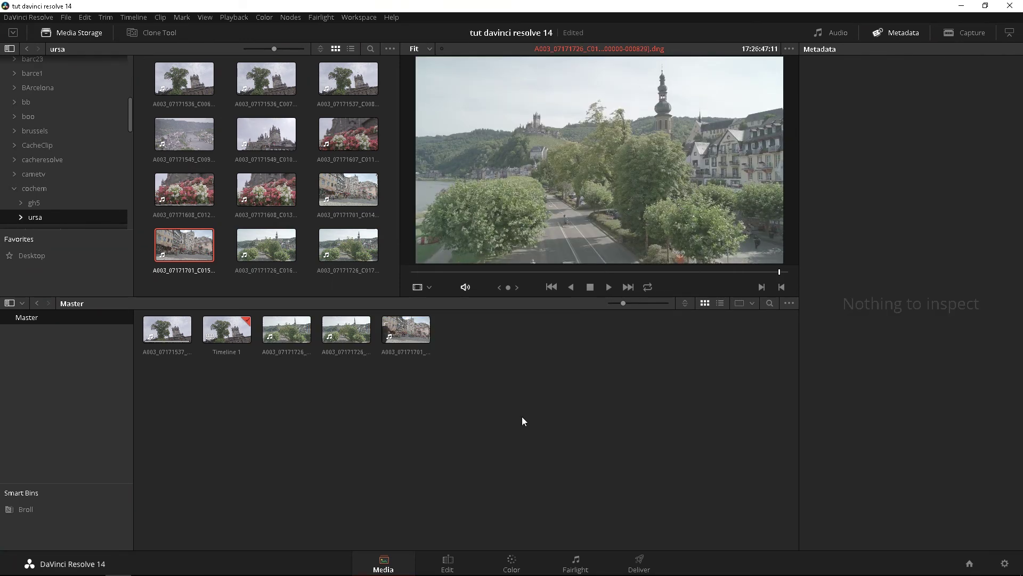
# Give clip C015 the B-Roll keyword
pyautogui.click(346, 330)
pyautogui.click(406, 331)
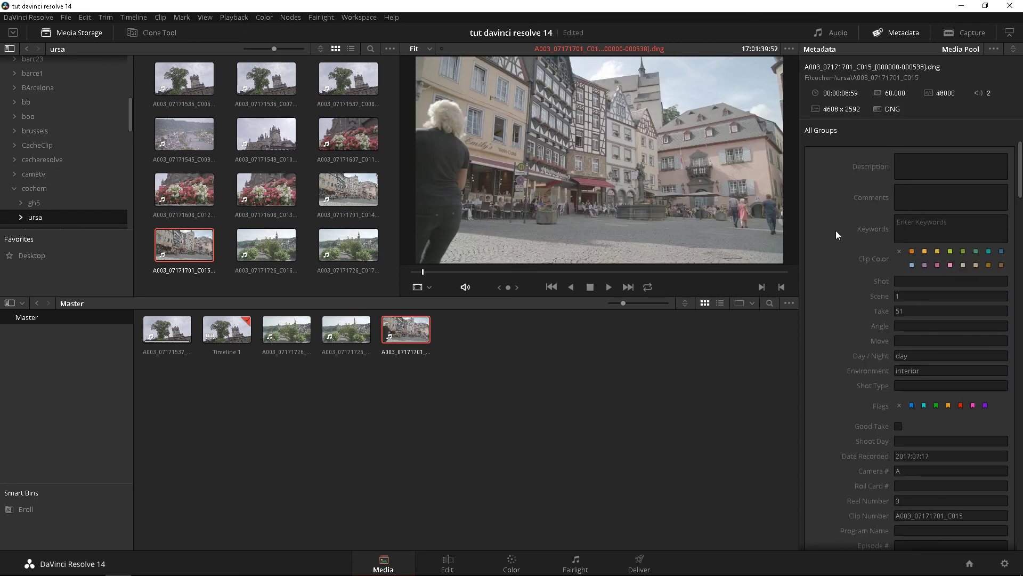
pyautogui.click(949, 222)
pyautogui.write('B-R')
pyautogui.press('Return')
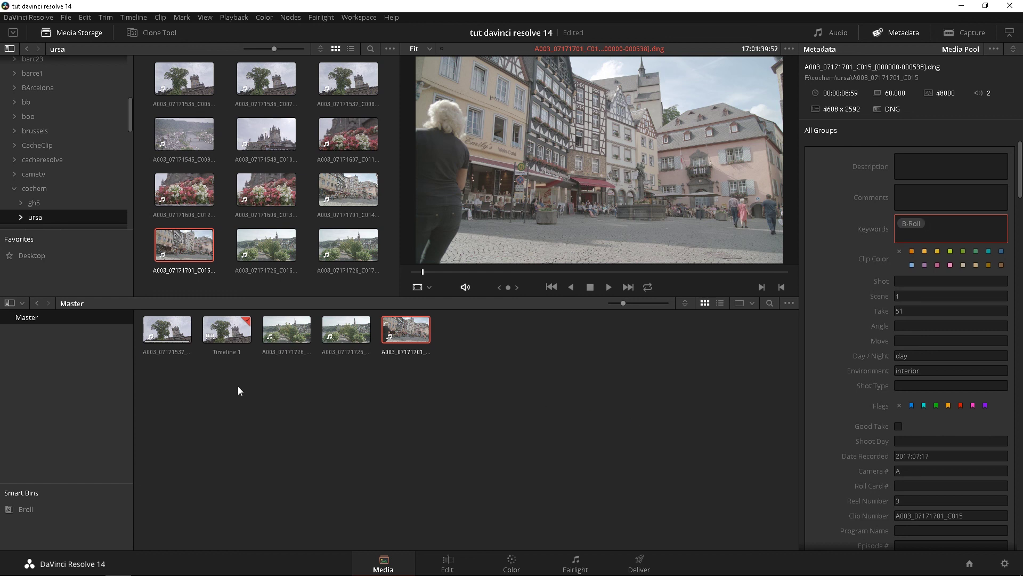
# Open the Broll smart bin and close its rules unchanged to view its four clips
pyautogui.doubleClick(27, 510)
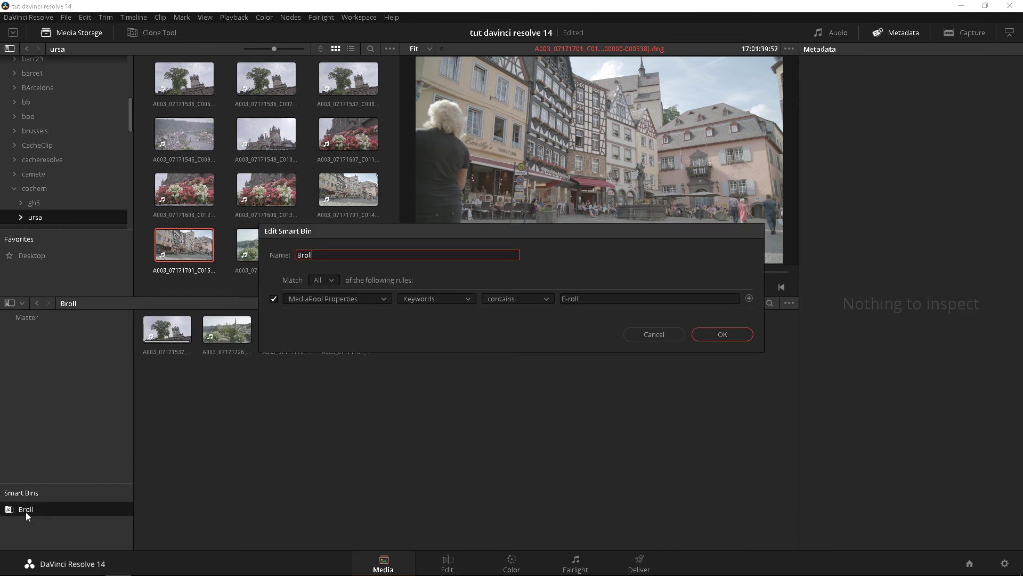
pyautogui.click(652, 335)
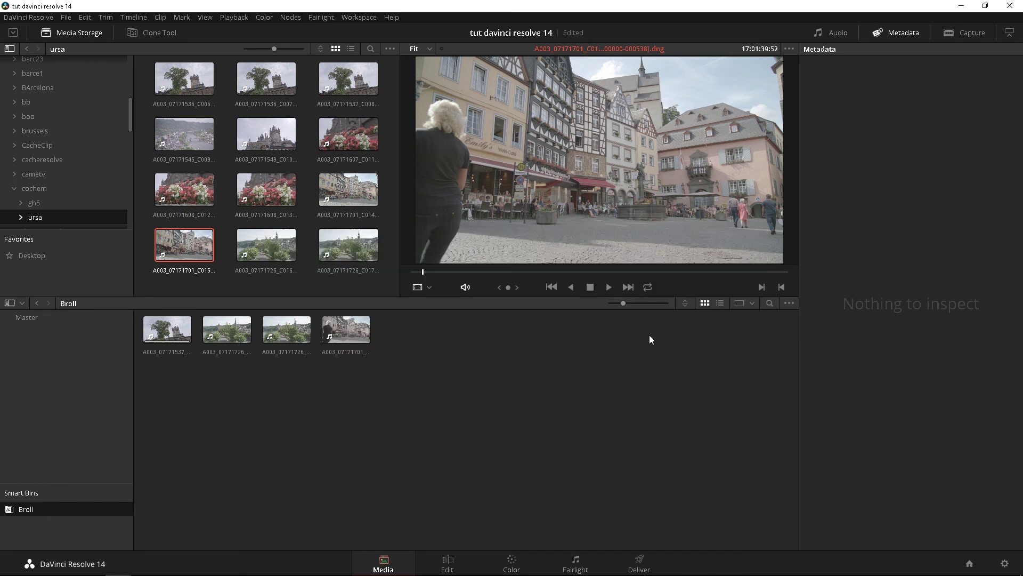